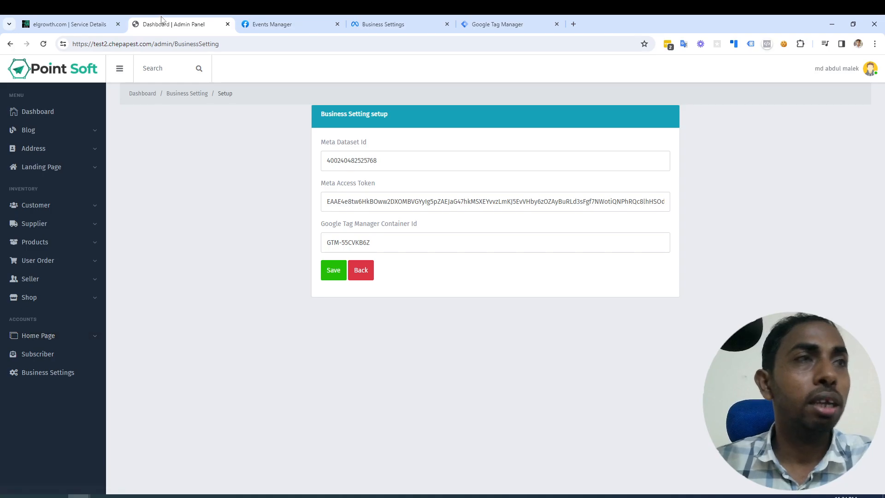
Open the Upload Logo page from the Home Page section of the admin panel.
click(51, 19)
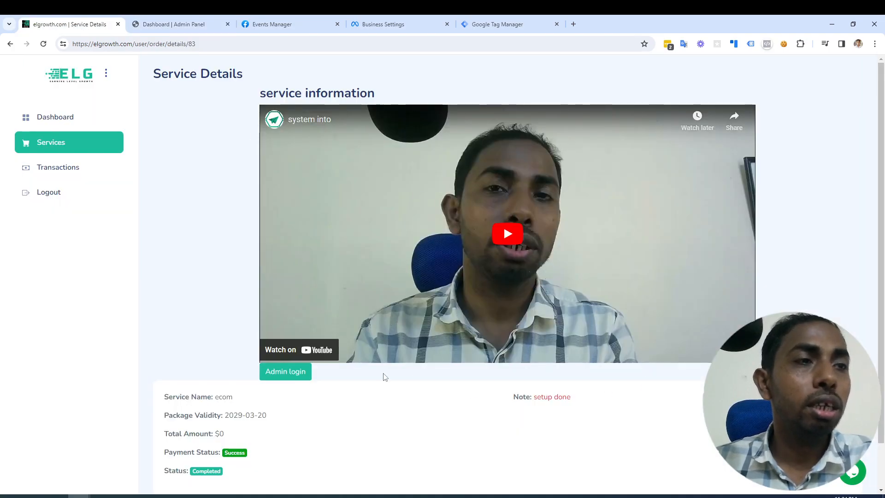
click(187, 23)
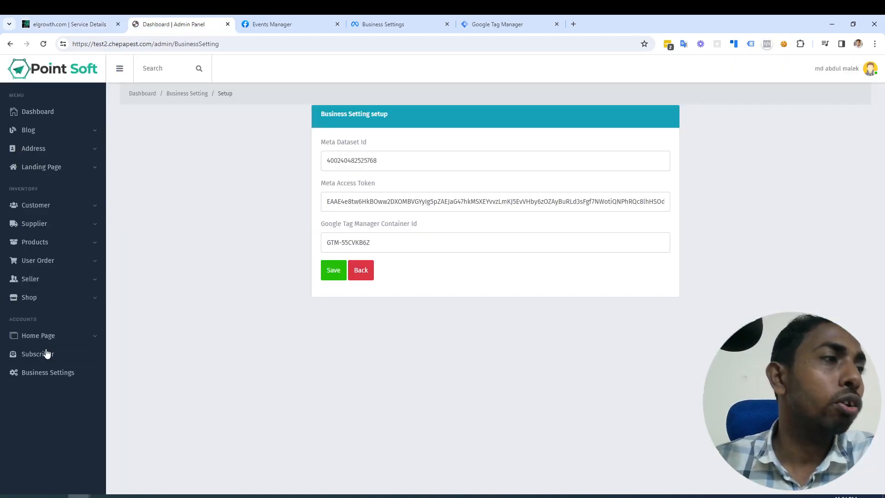
click(37, 335)
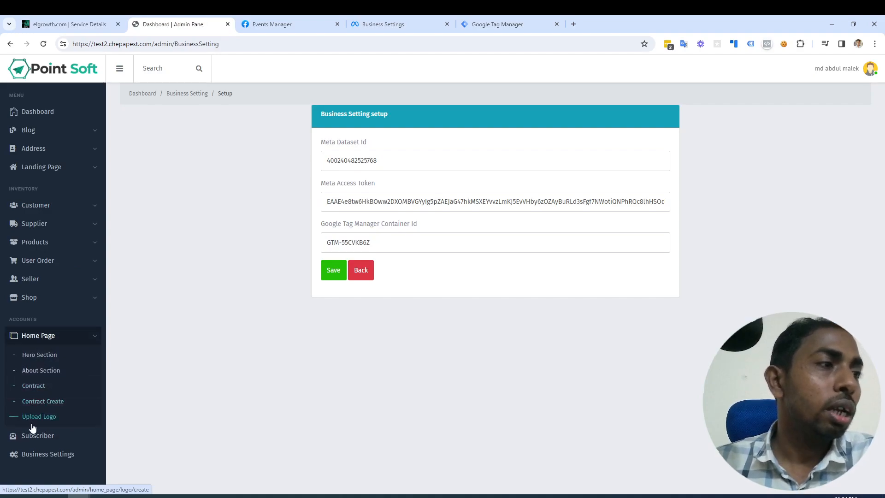
click(40, 420)
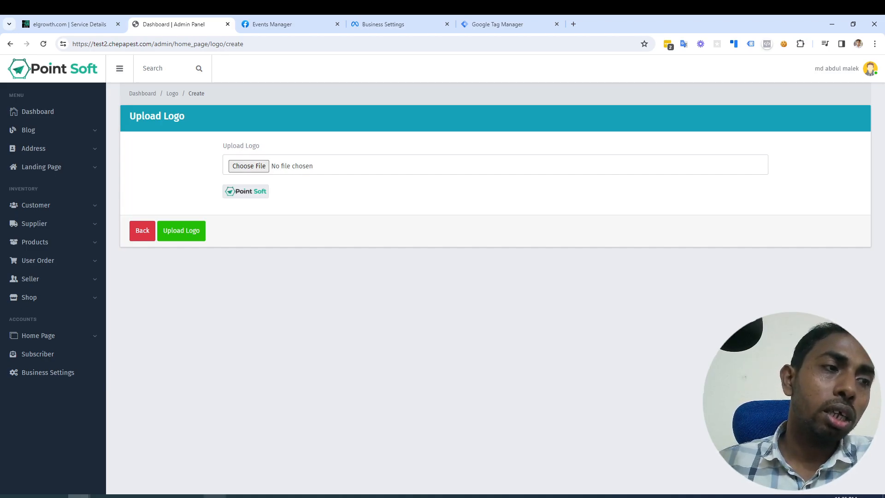
Switch to the Workshop mind map and add a "make logo" subtopic under Business Setting.
click(215, 496)
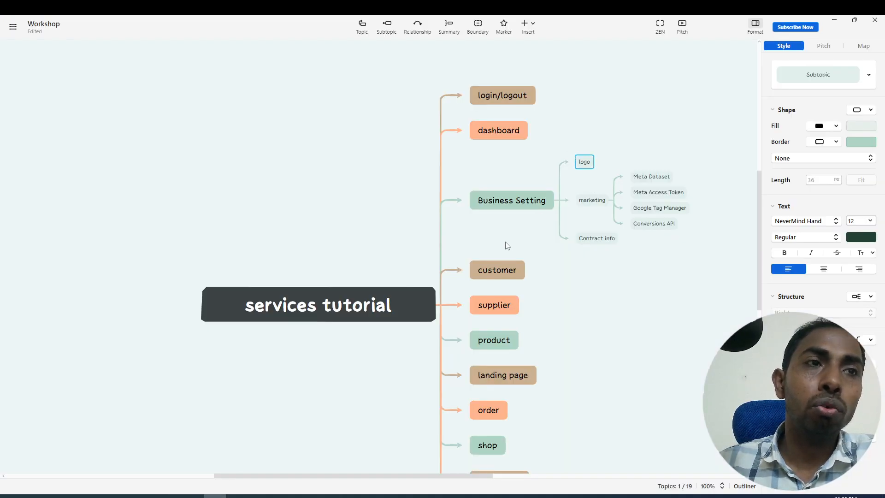
click(521, 202)
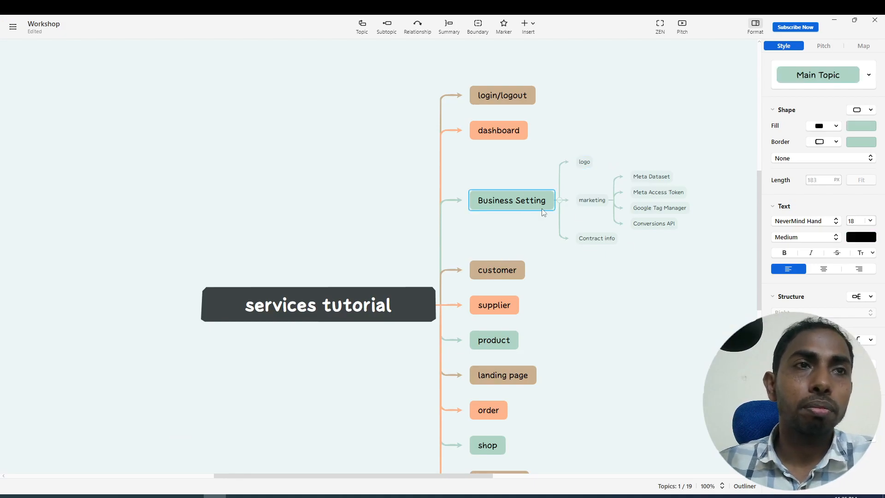
key(Tab)
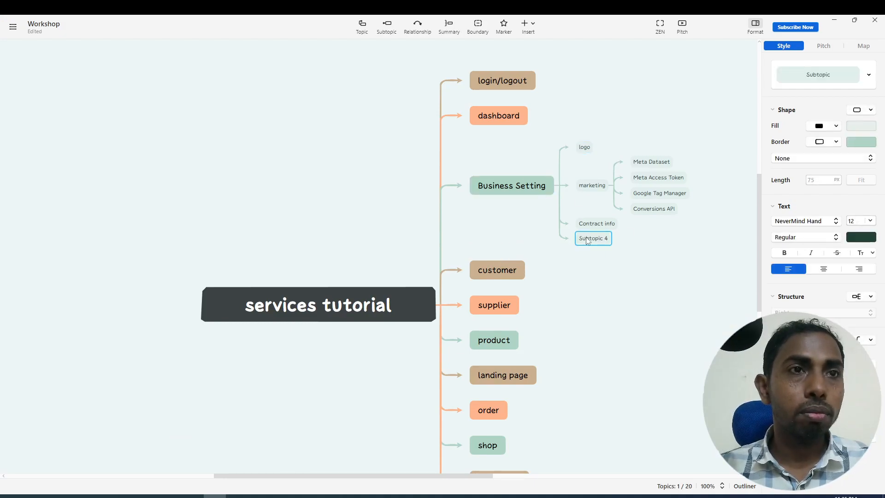
double_click(585, 237)
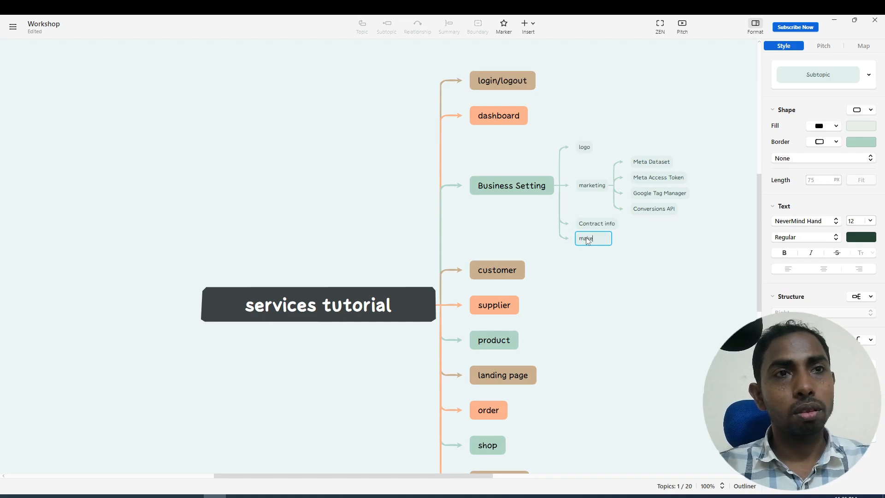
key(Return)
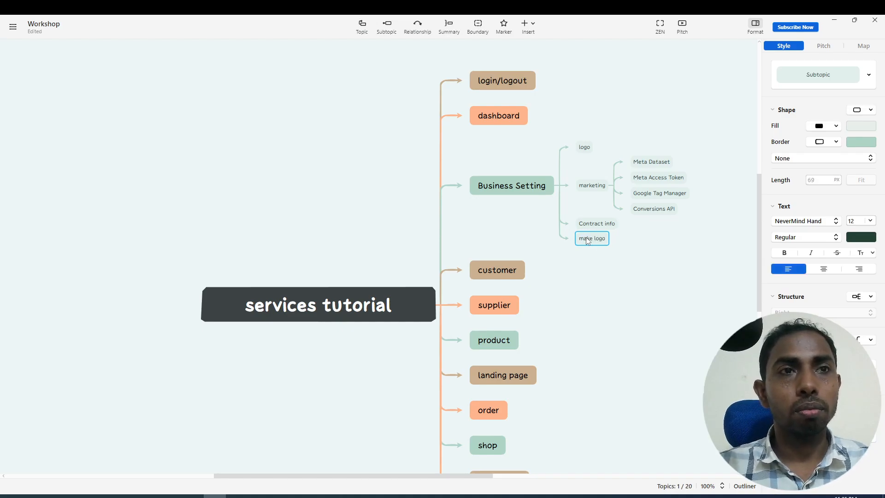
Switch back to Chrome and choose pngtree-black-ring-png-image_2319165.png from Pictures as the logo file.
key(alt+Tab)
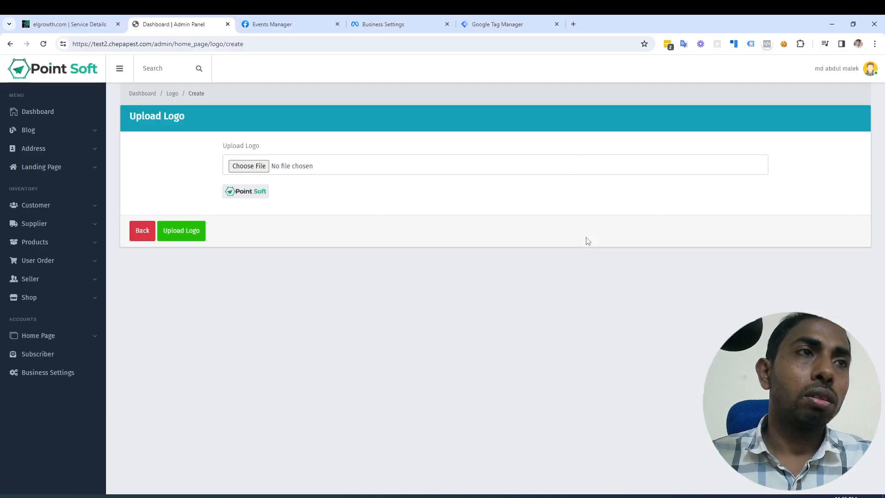
click(250, 166)
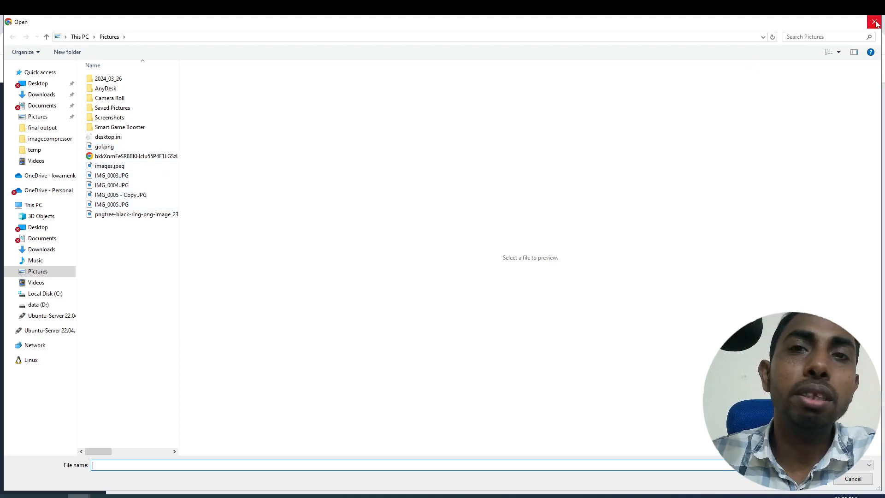
click(102, 215)
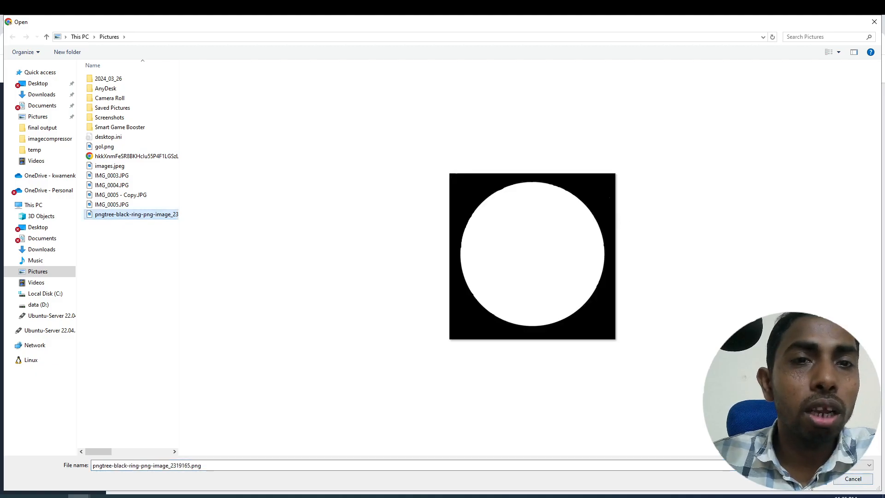
click(811, 479)
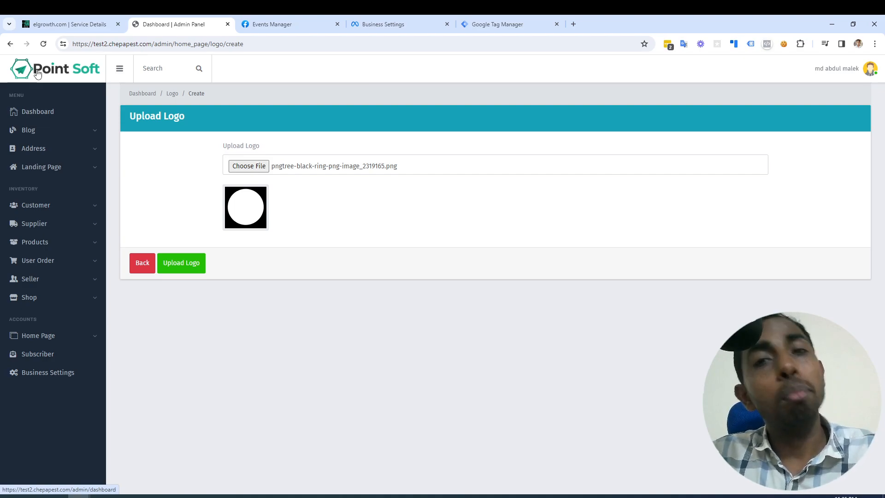
Copy the admin site's domain and open chepapest.com, without the test2 subdomain, in a new tab.
drag(151, 44, 94, 44)
key(ctrl+c)
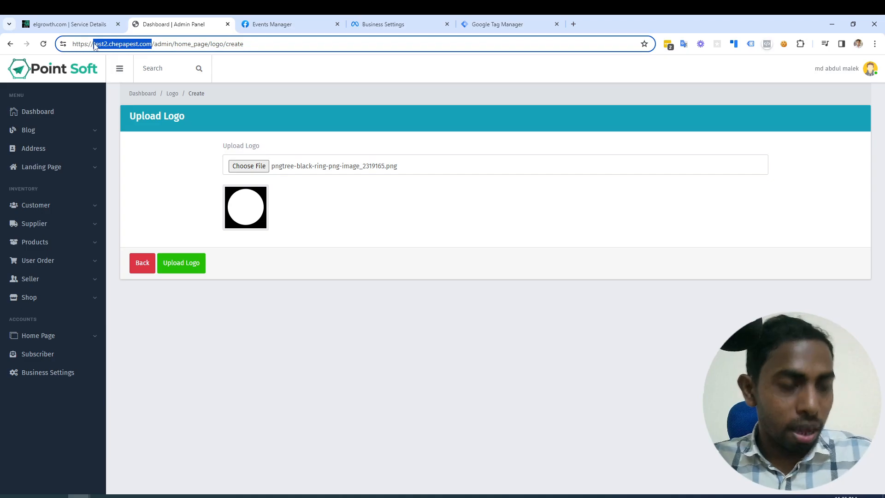
click(574, 24)
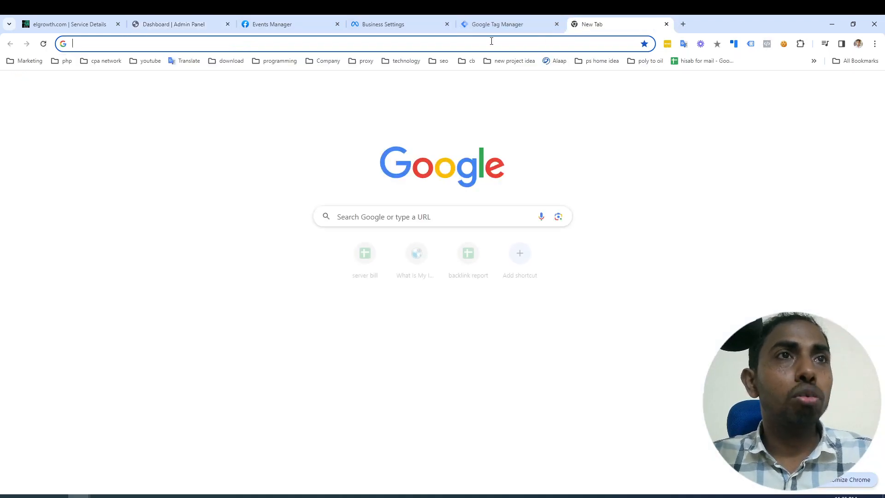
key(ctrl+v)
drag(95, 45, 78, 45)
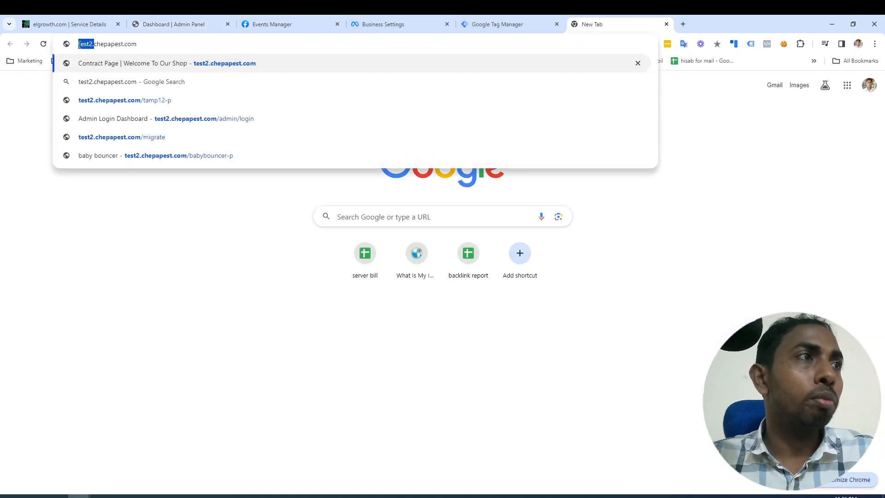
key(BackSpace)
click(227, 64)
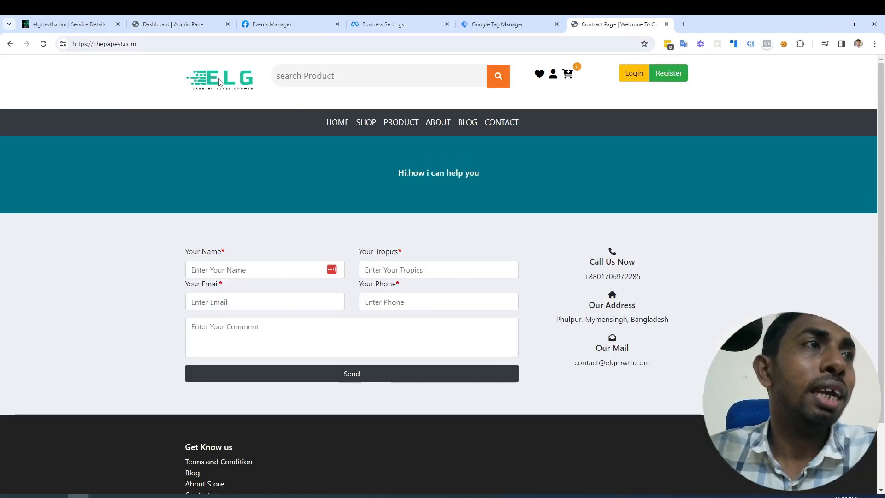
Examine the phone number, address and email shown on the storefront's contact page.
click(176, 21)
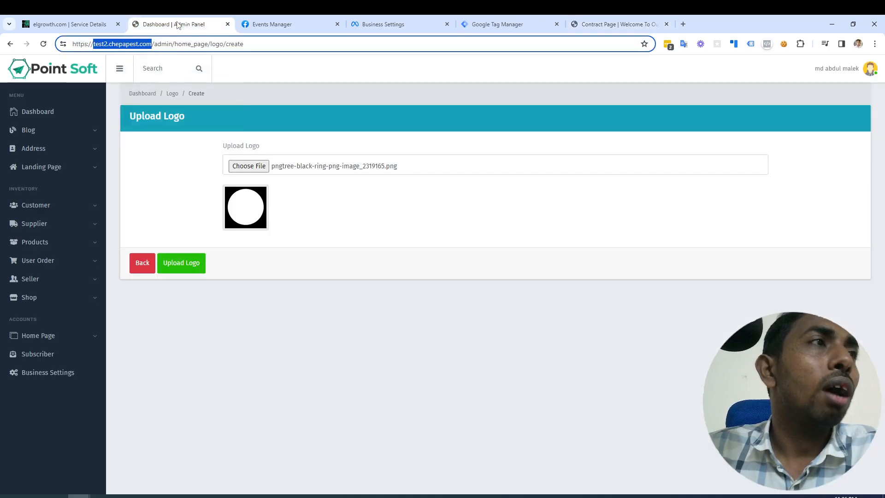
click(616, 18)
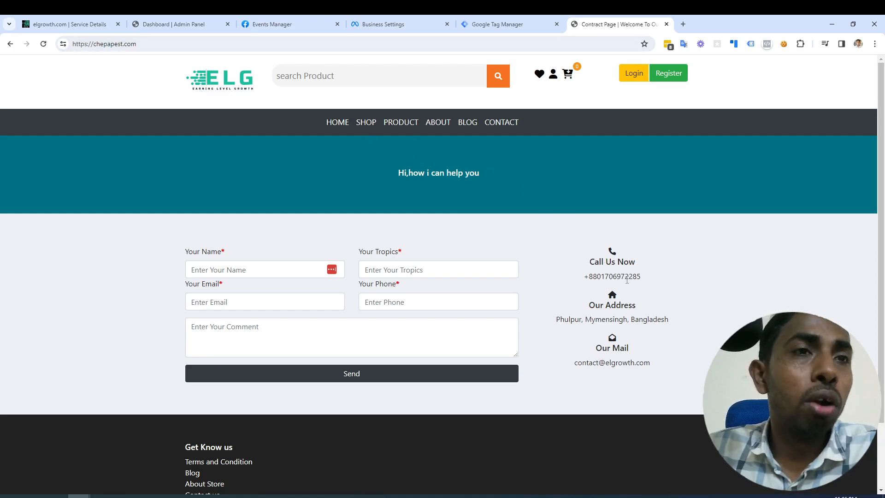
mouse_move(589, 261)
mouse_down()
mouse_move(634, 262)
mouse_move(583, 277)
mouse_up()
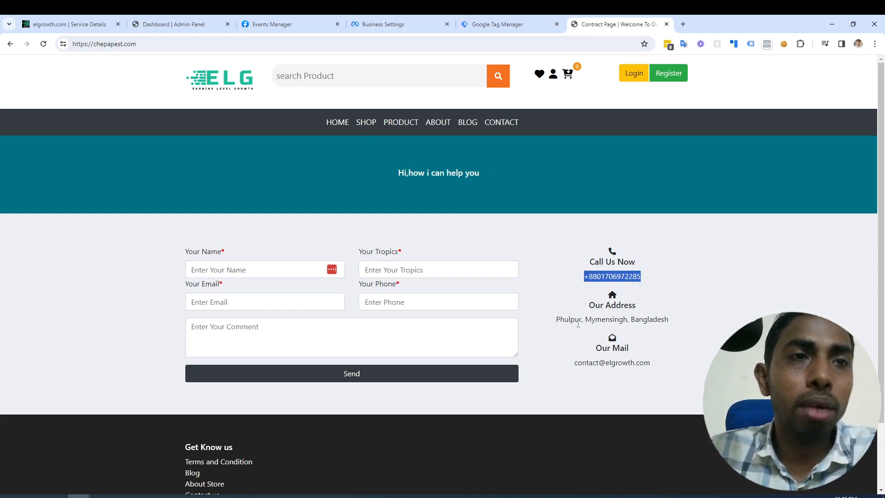
drag(556, 320, 688, 320)
click(659, 365)
drag(659, 364, 636, 350)
click(542, 307)
double_click(587, 362)
right_click(586, 362)
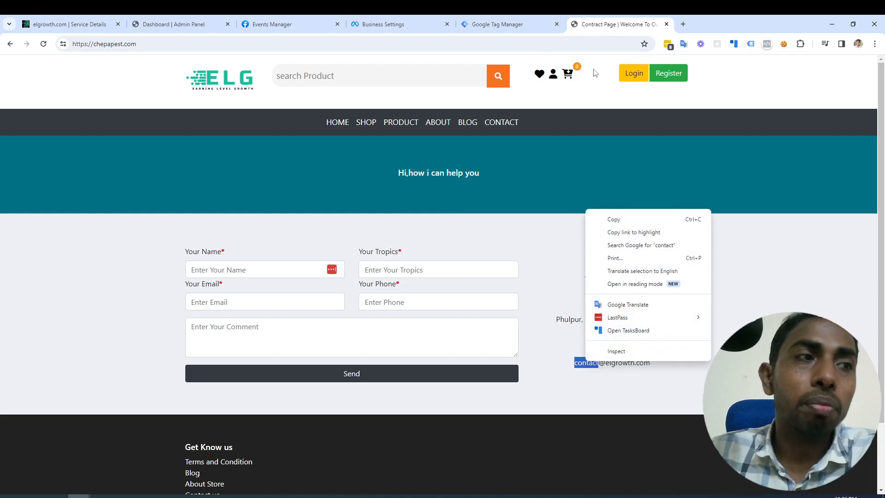
click(650, 219)
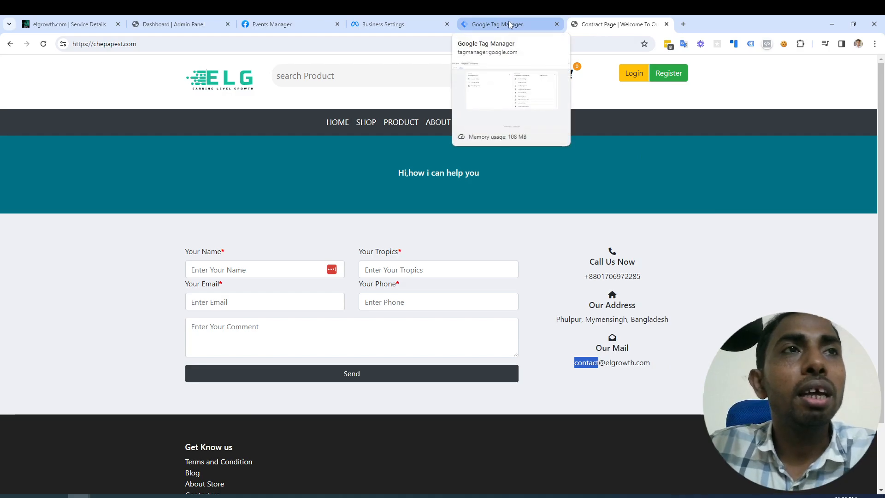
Return to the admin panel and open the Contract Create page in the Home Page section.
click(177, 27)
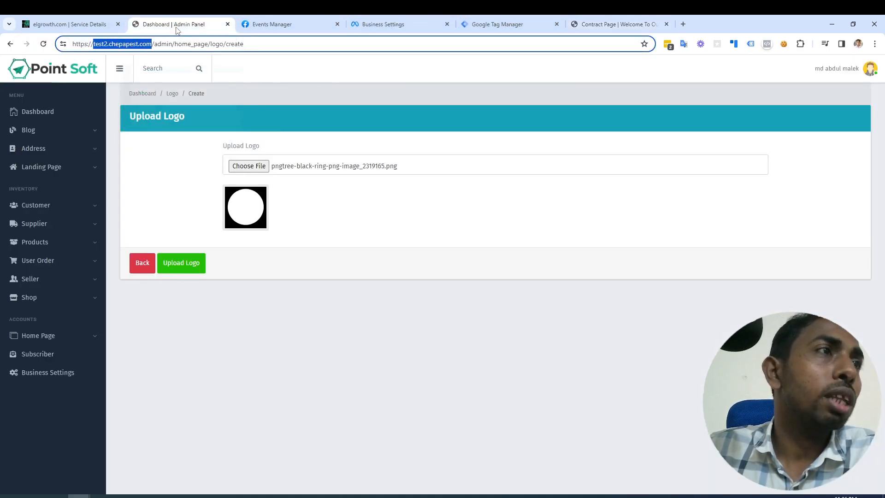
click(181, 315)
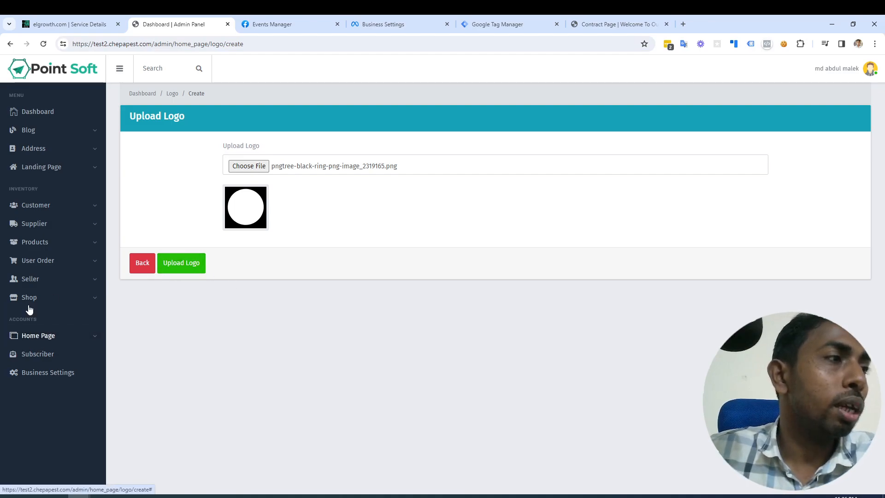
click(46, 344)
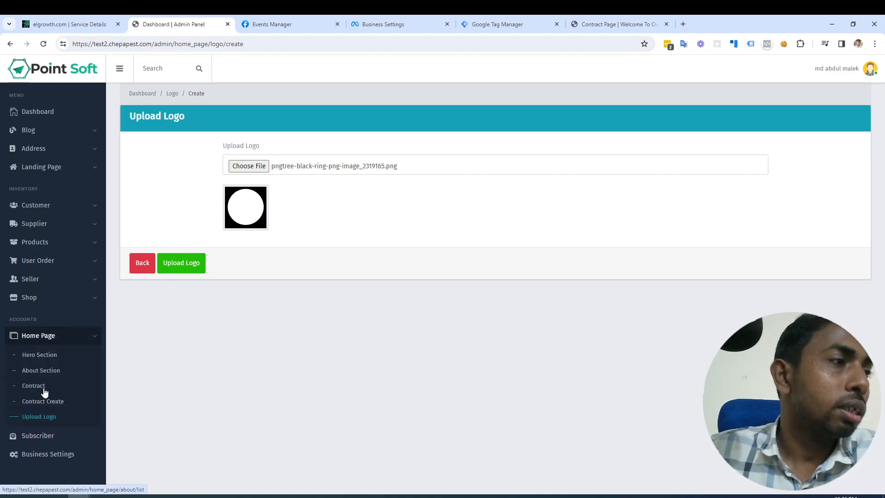
click(42, 403)
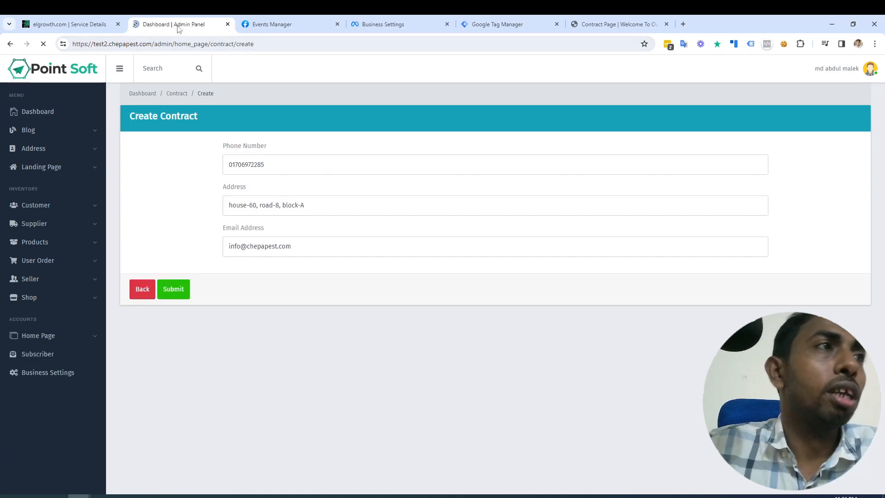
Switch to the Workshop mind map and add a "make email by domain" subtopic under Business Setting, below "make logo".
click(216, 489)
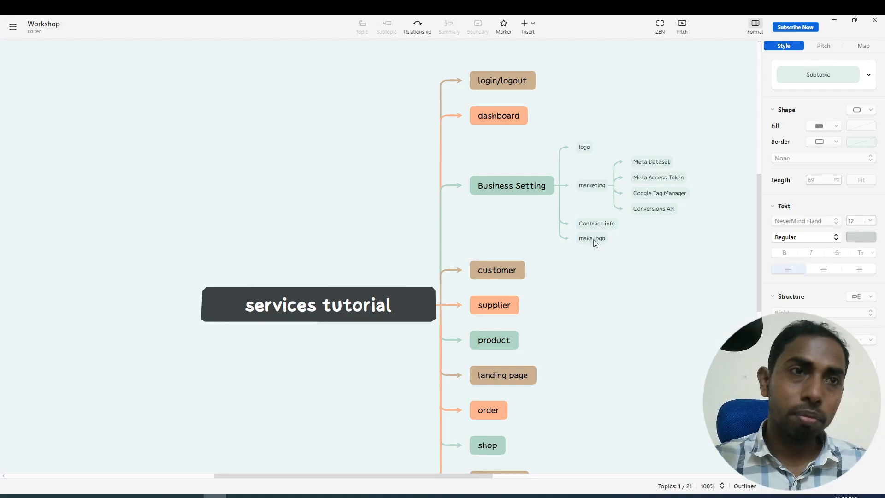
key(Return)
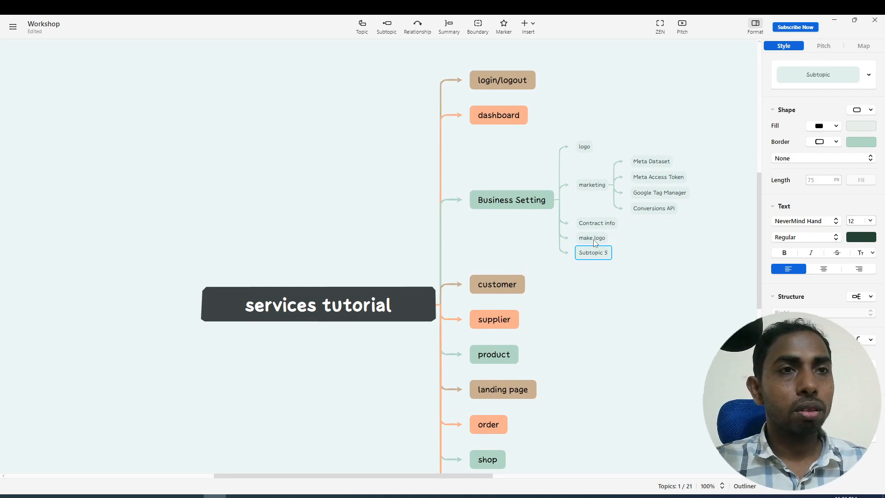
double_click(596, 252)
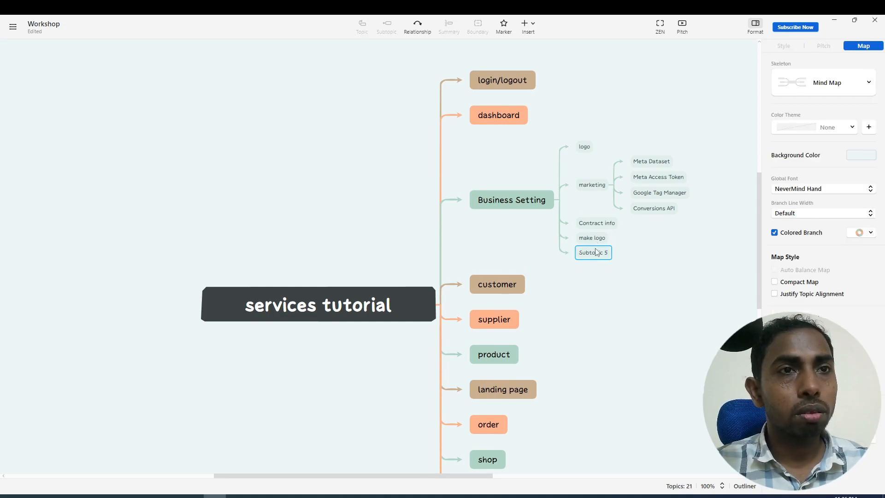
text(make)
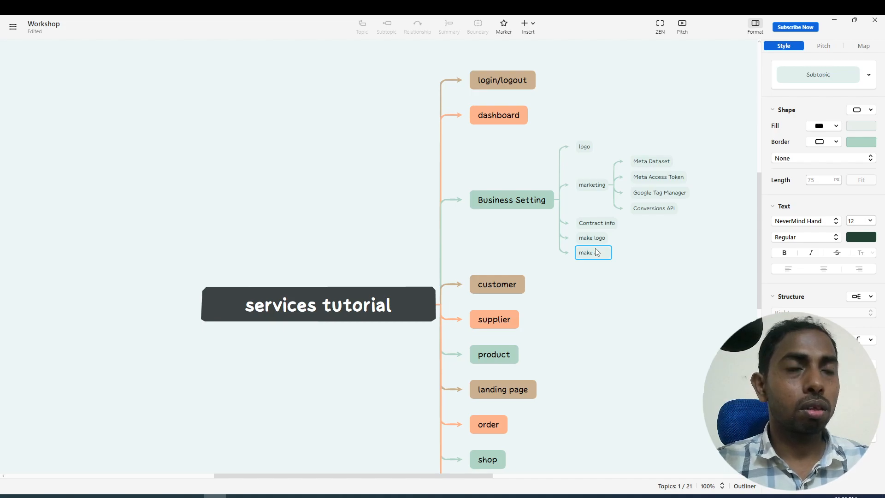
text( email)
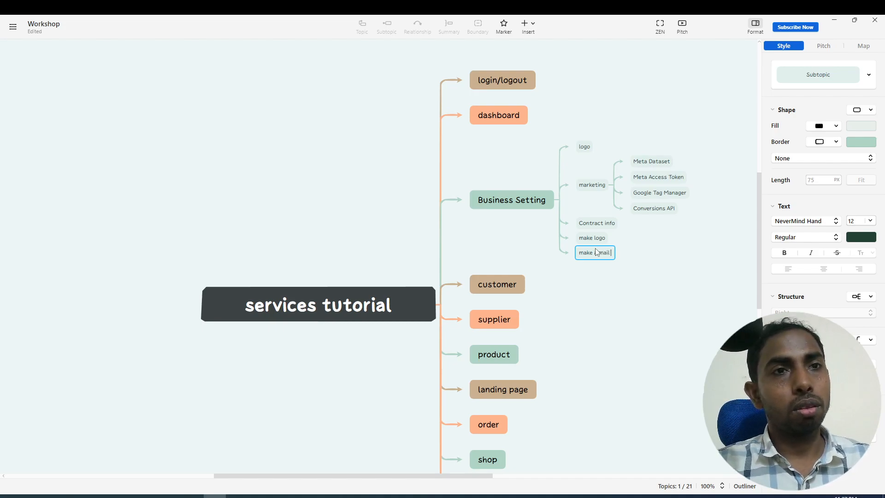
text( by dm)
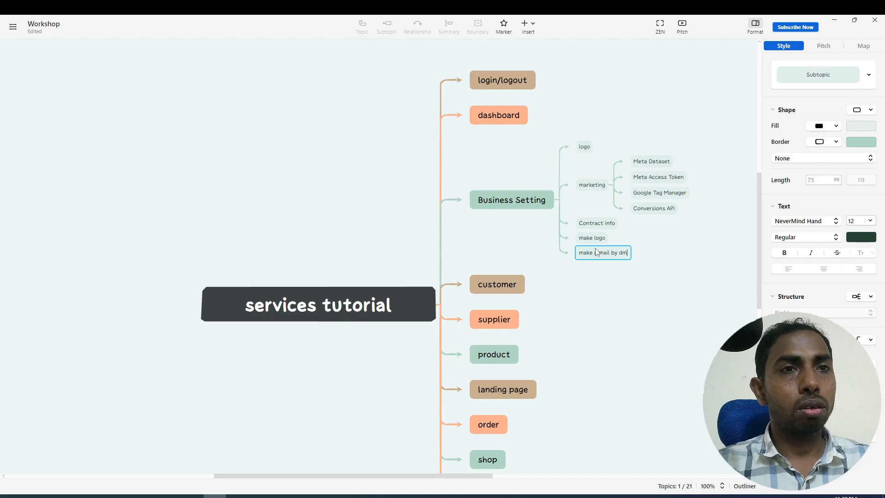
key(BackSpace)
text(omain)
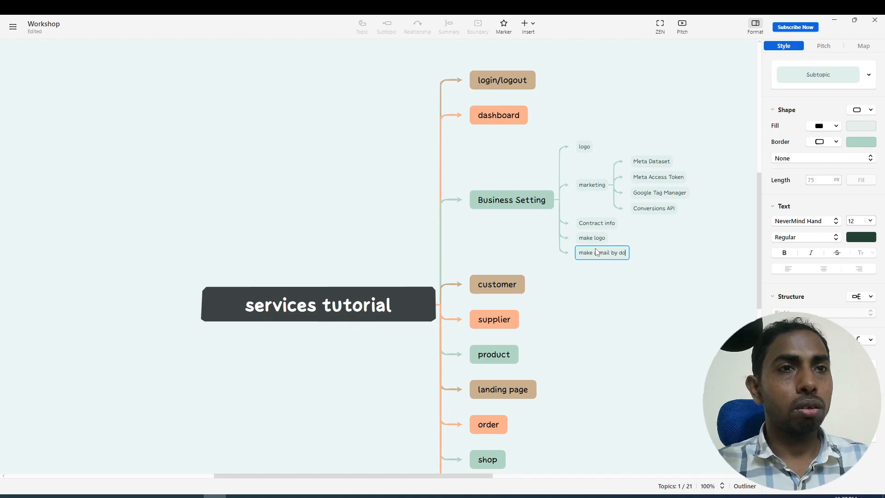
key(Return)
Switch to the admin panel in Chrome and examine the phone number on the Create Contract form.
key(alt+Tab)
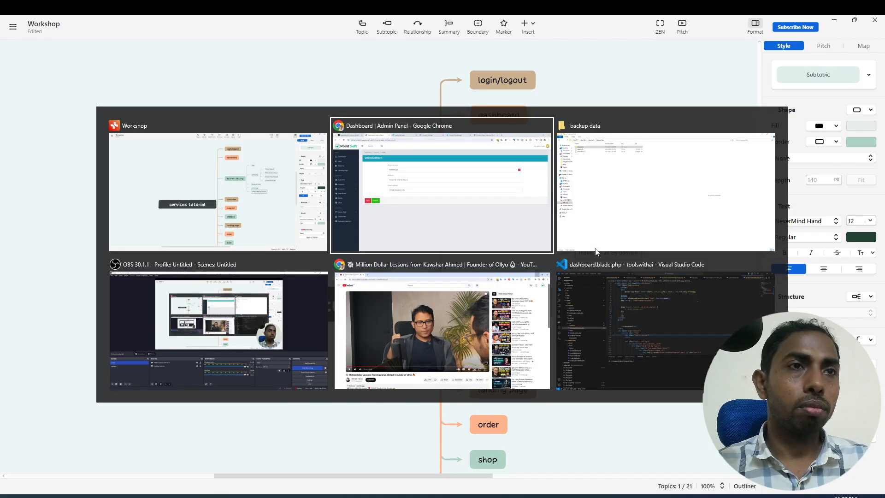
drag(276, 167, 204, 168)
click(204, 168)
drag(306, 166, 184, 171)
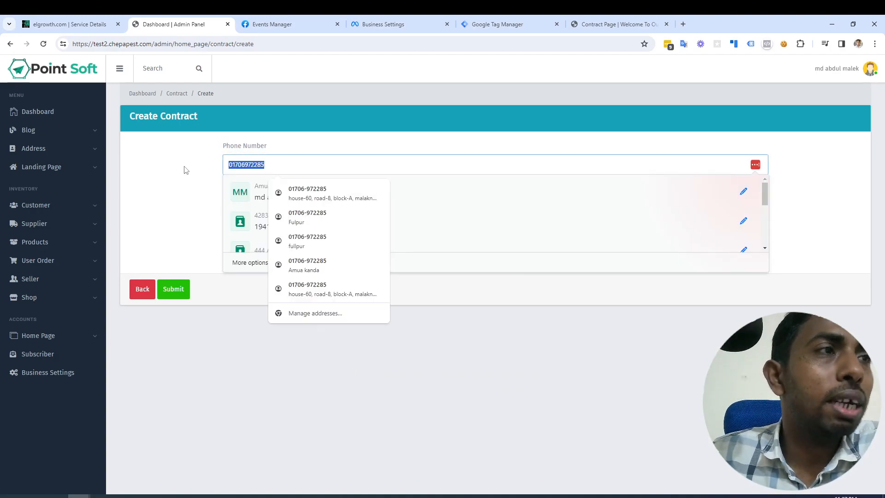
click(185, 170)
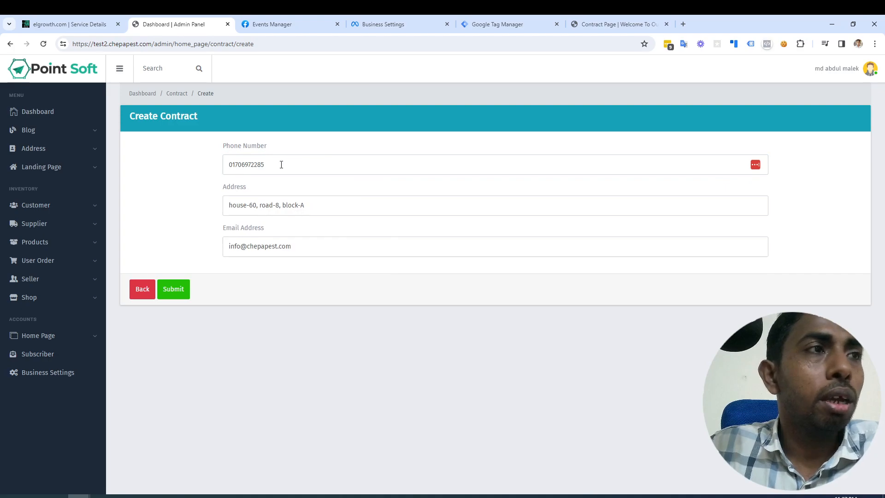
drag(274, 164, 188, 171)
click(188, 171)
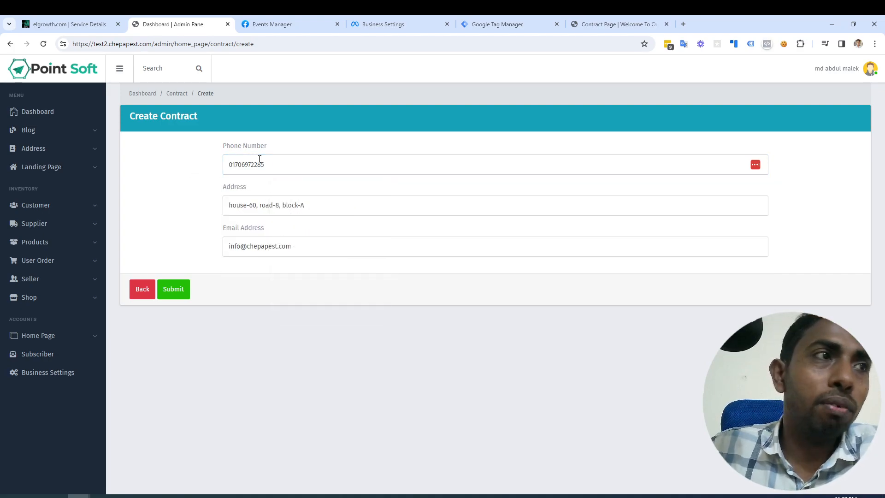
drag(264, 165, 213, 166)
click(177, 182)
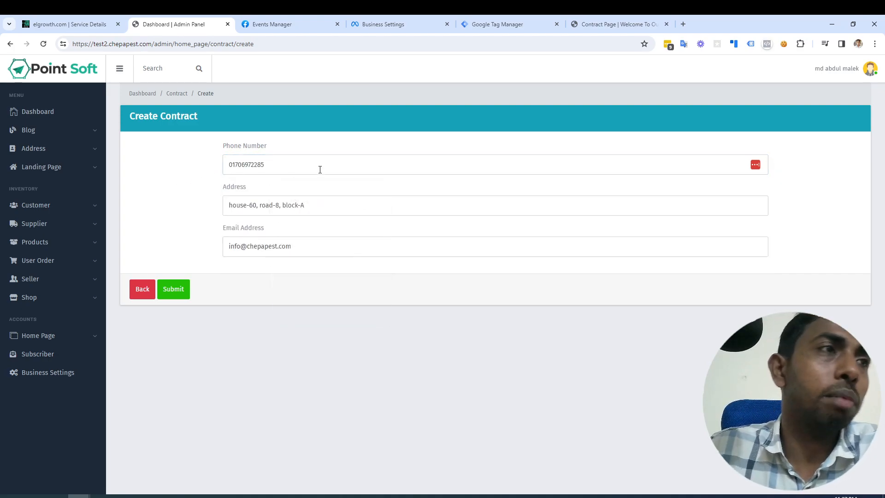
drag(319, 165, 208, 170)
click(184, 170)
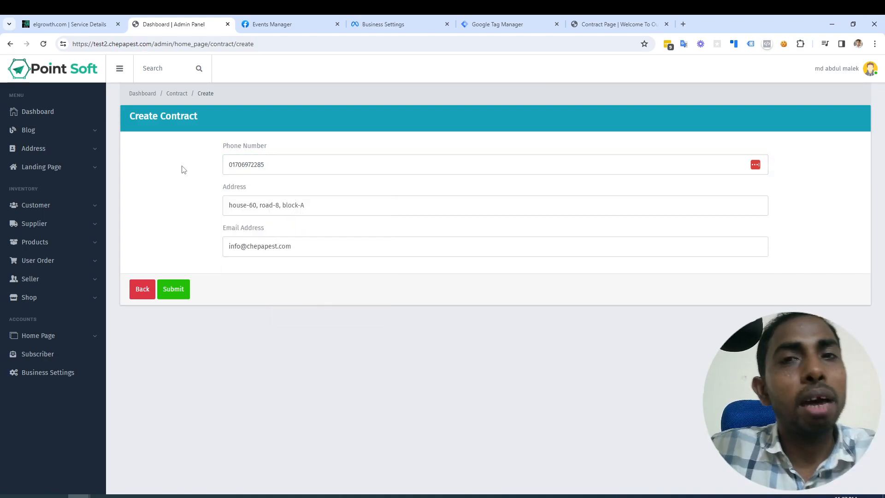
Examine the address and email address entries on the Create Contract form.
drag(331, 205, 224, 205)
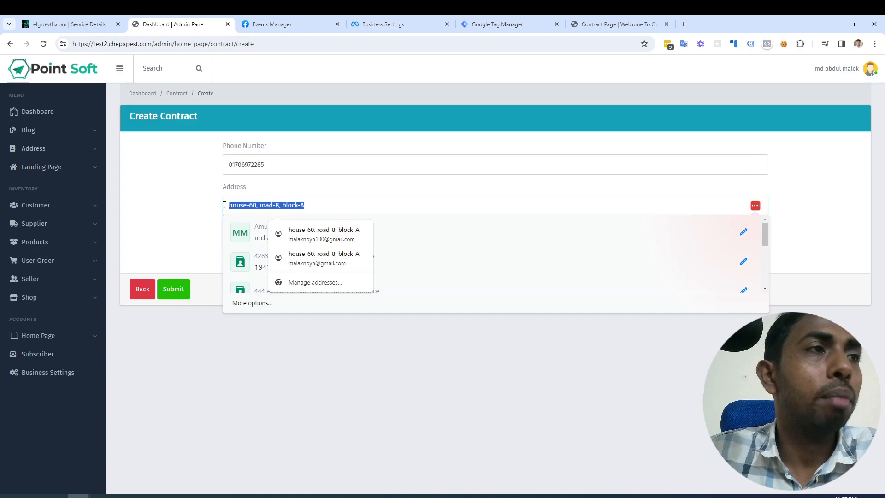
click(176, 189)
mouse_move(308, 248)
mouse_down()
mouse_move(224, 248)
mouse_move(320, 248)
mouse_up()
click(179, 226)
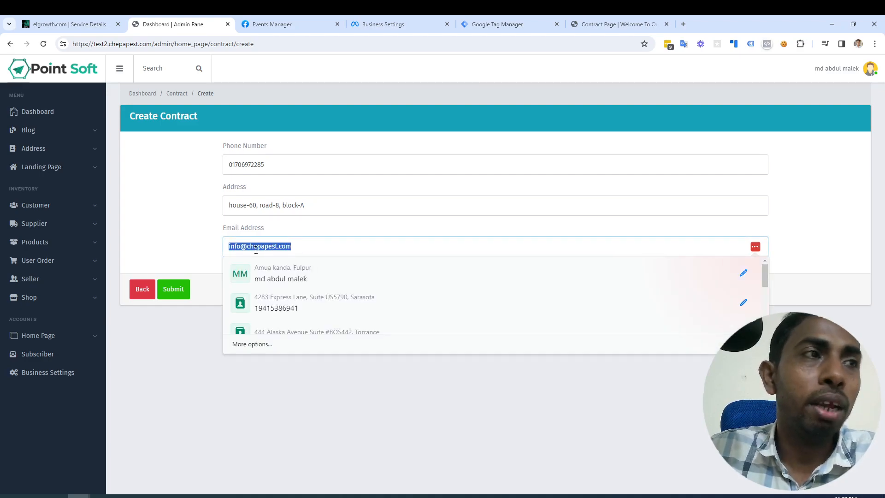
drag(280, 231, 217, 231)
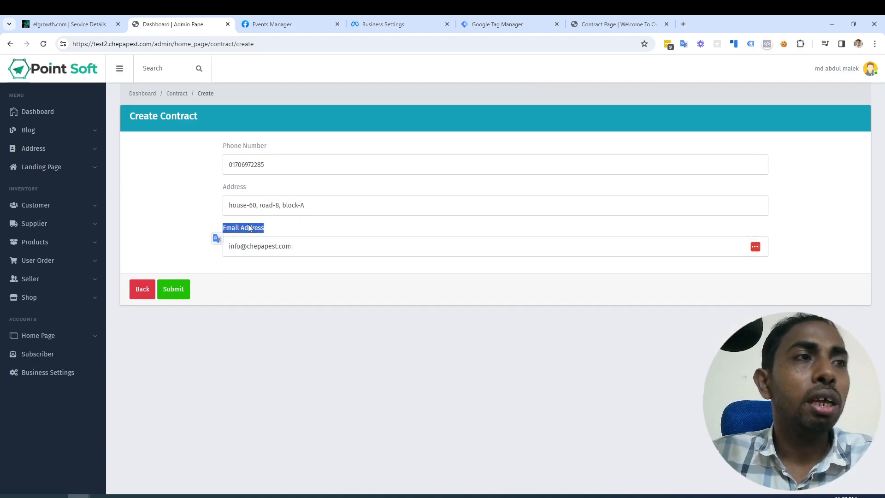
click(343, 230)
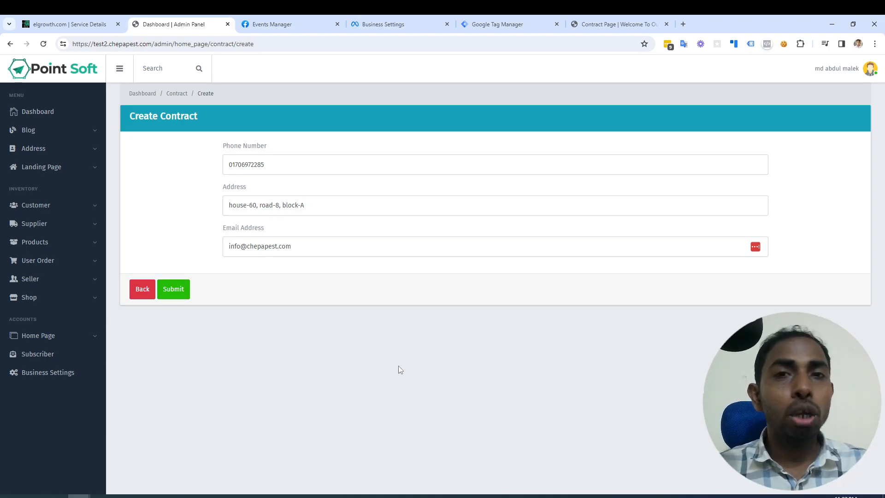
View the support chat's contact form on the elgrowth.com service details page, checking its name and email fields, and return to the admin panel.
click(96, 26)
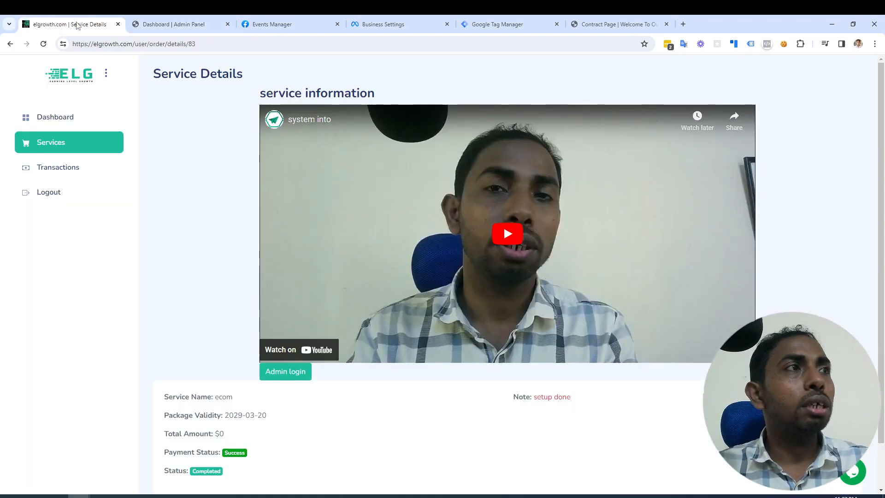
scroll(202, 276, down, 1)
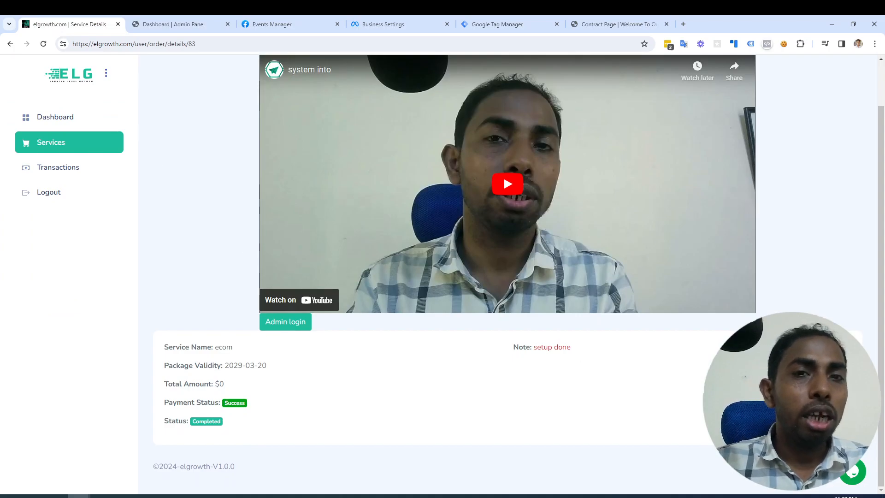
click(852, 475)
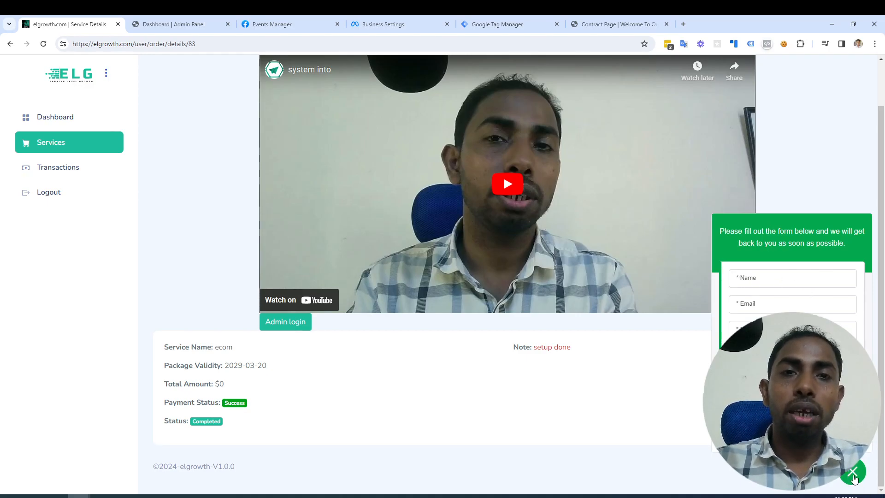
click(783, 285)
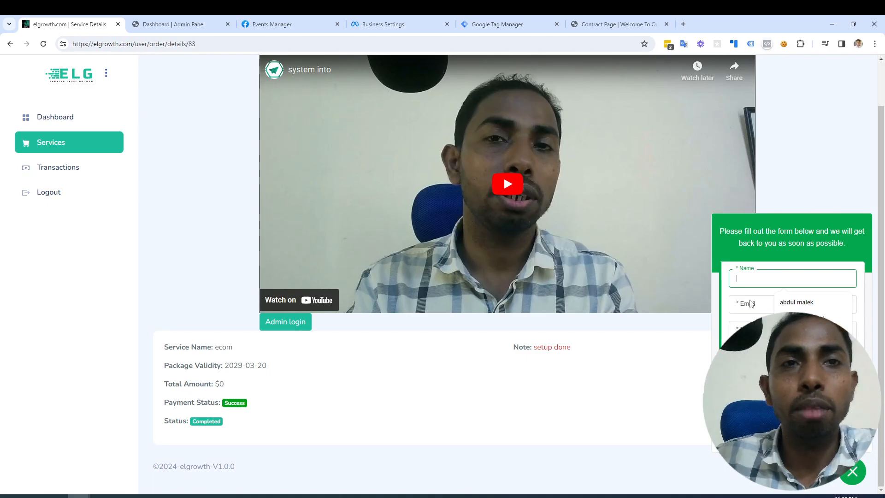
click(752, 328)
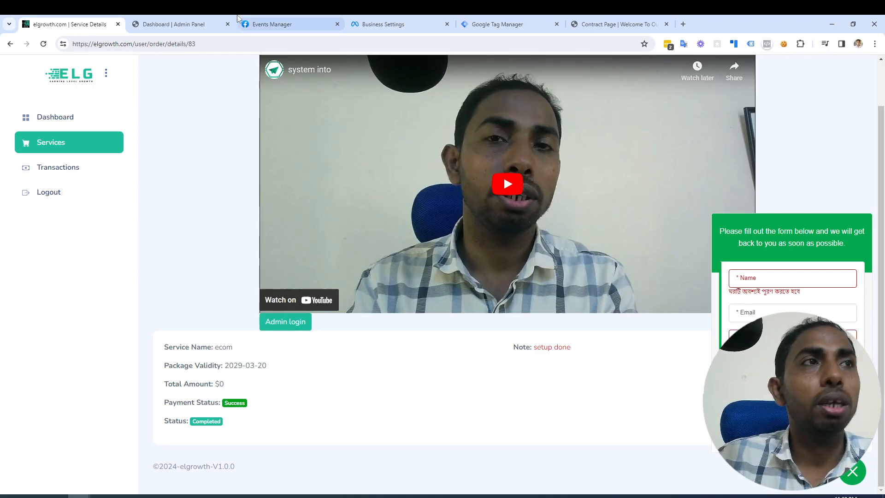
click(174, 25)
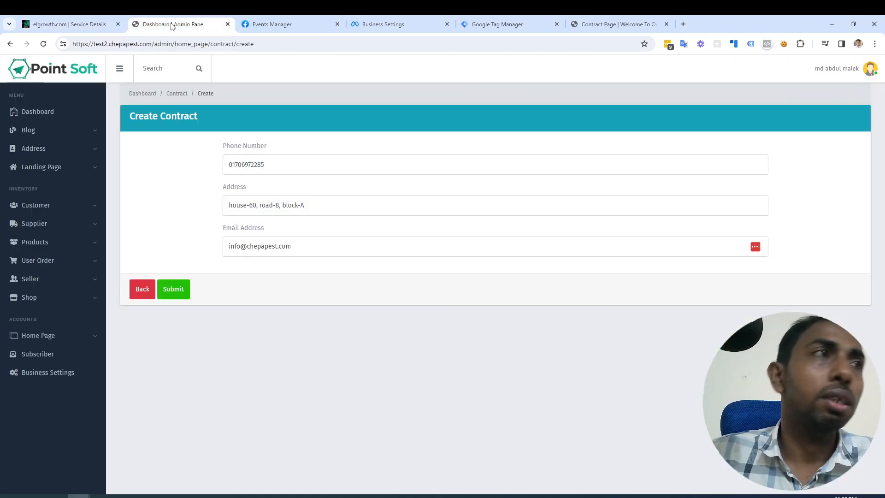